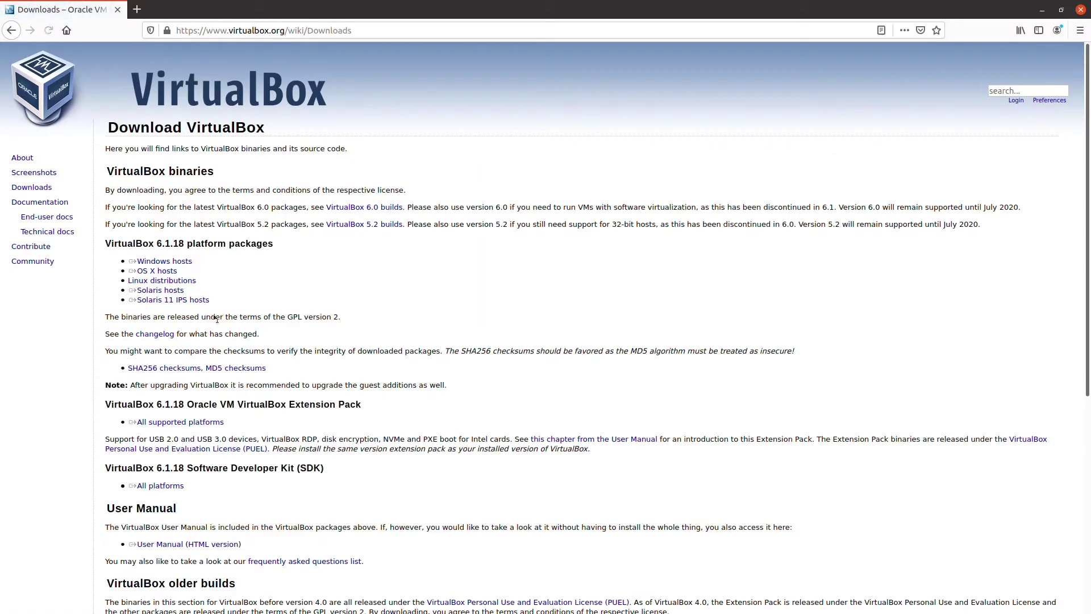
left_click_drag(199, 281, 183, 275)
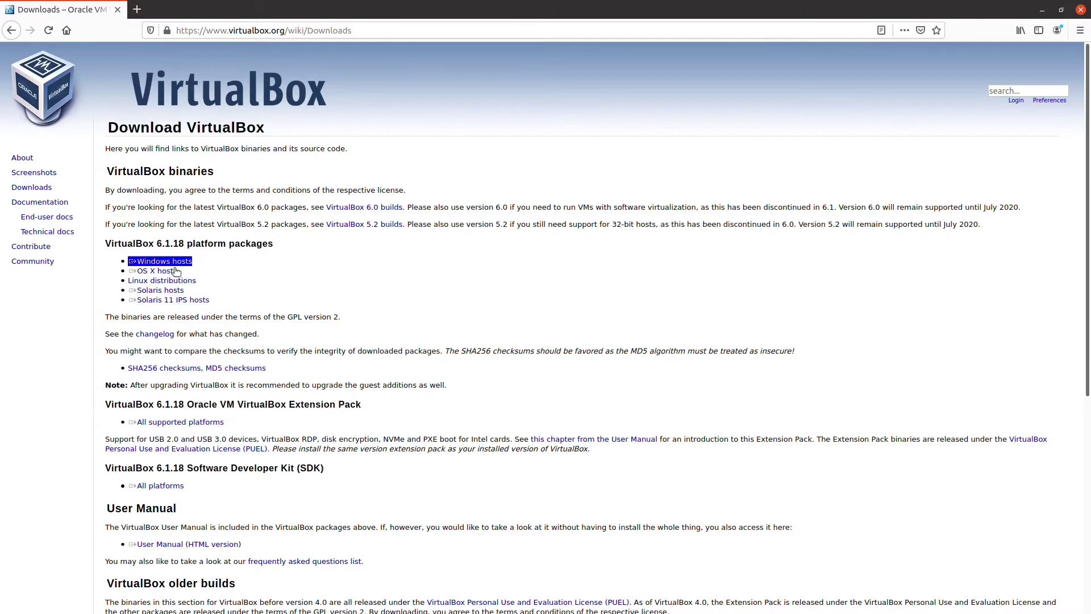
triple_click(198, 301)
left_click(198, 301)
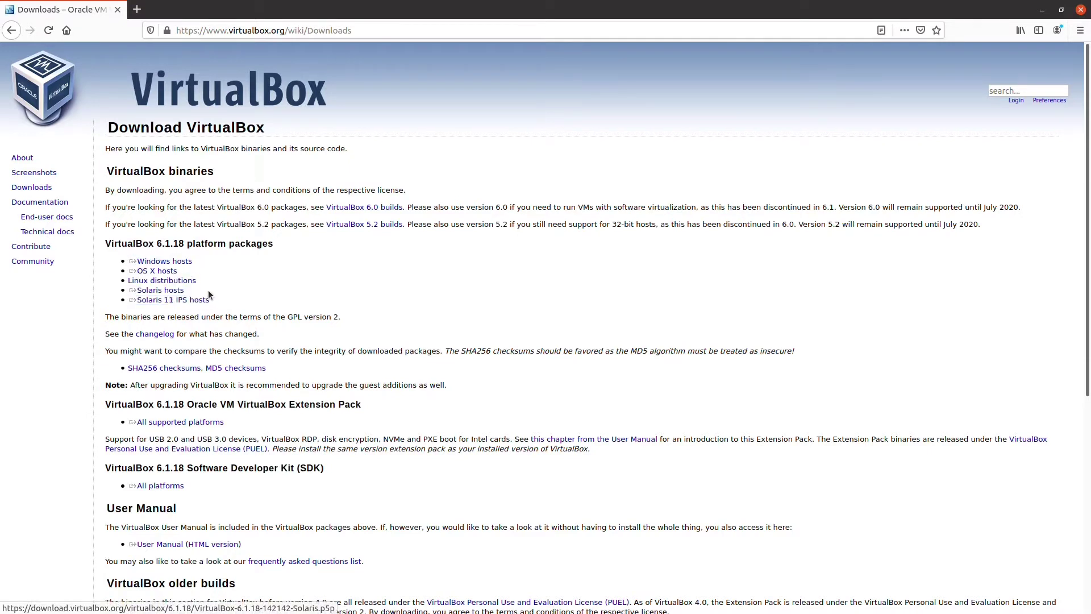
left_click_drag(128, 261, 192, 263)
left_click(227, 271)
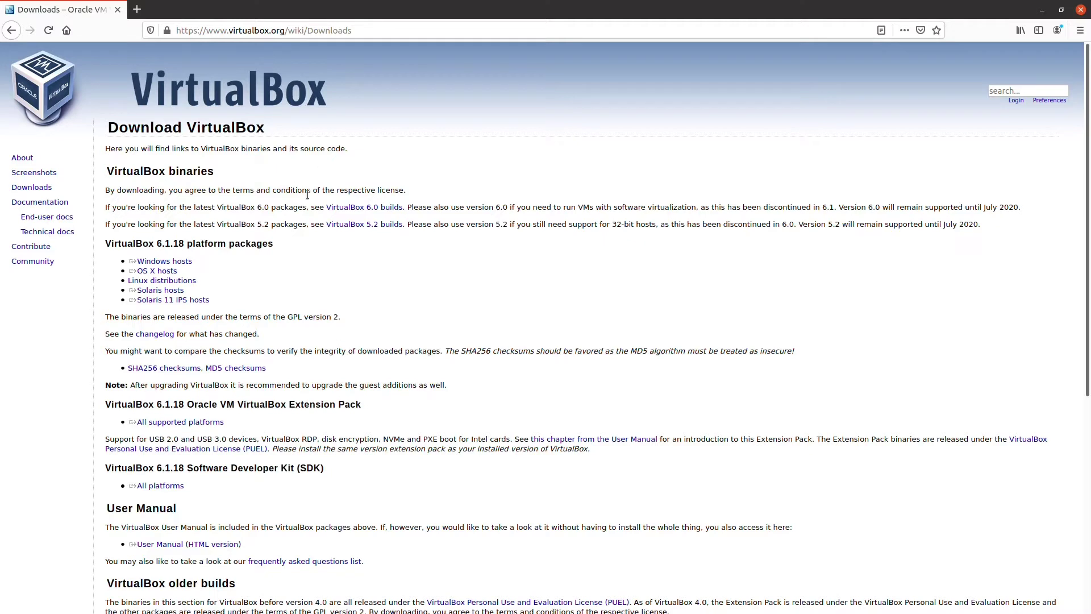
left_click_drag(224, 270, 187, 273)
left_click(248, 307)
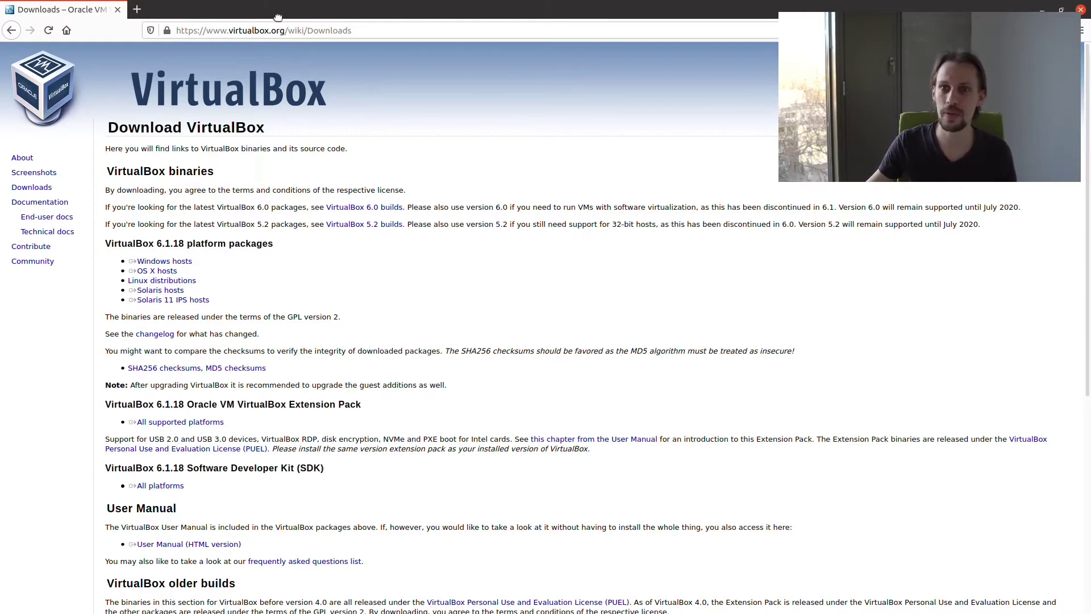
Hide Firefox, nudge the VirtualBox Manager window, and bring up the Machine menu's add and create options
key("super+Down")
key("super+h")
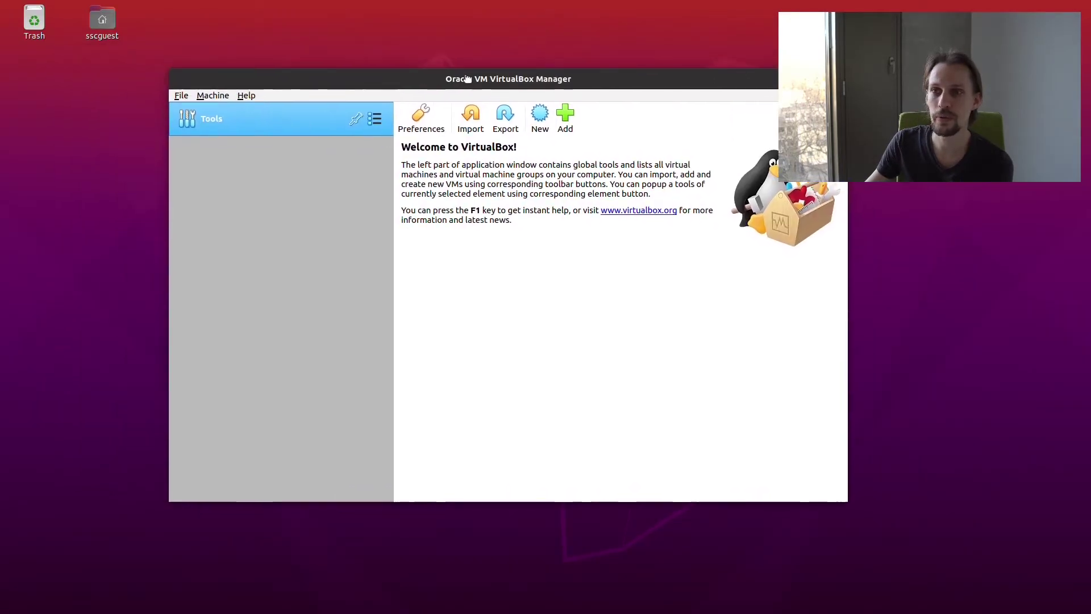
left_click_drag(467, 79, 468, 77)
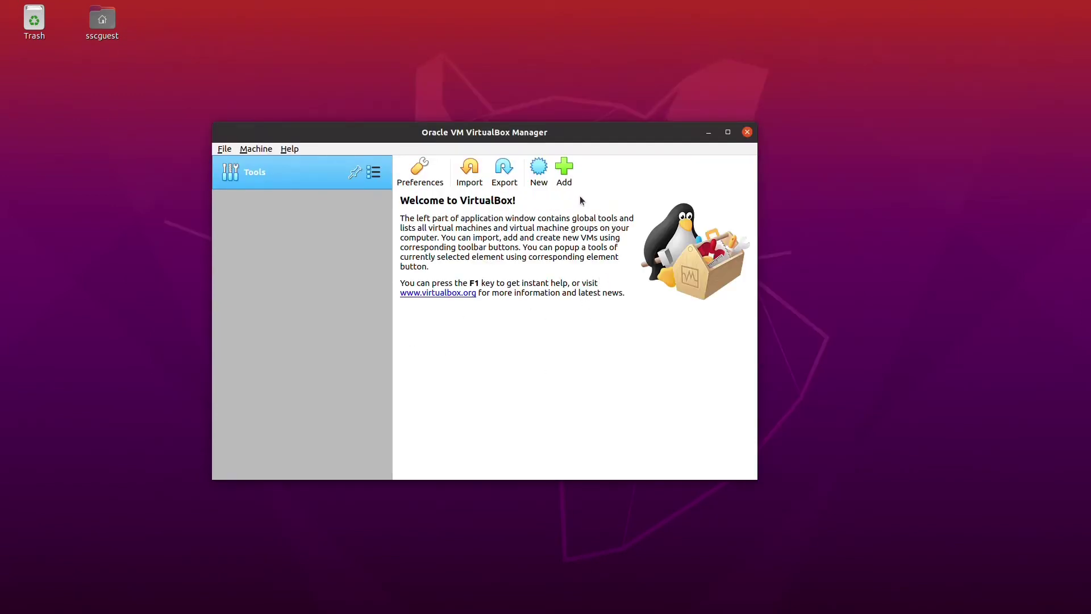
left_click(256, 149)
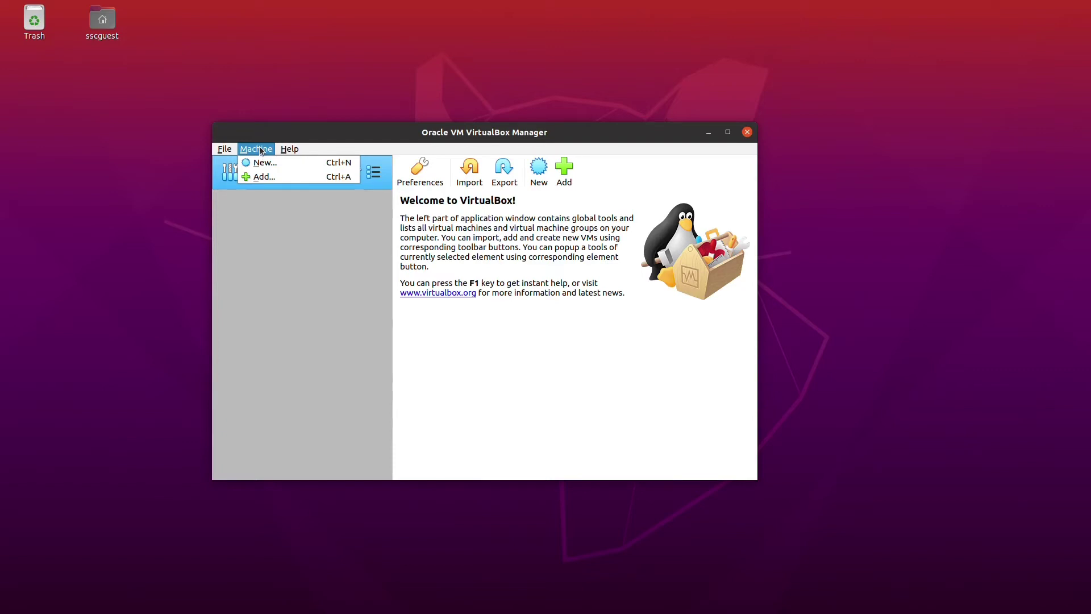
Add the machine by loading Dune Course 2021.vbox from the Dune Course 2021 folder
left_click(262, 177)
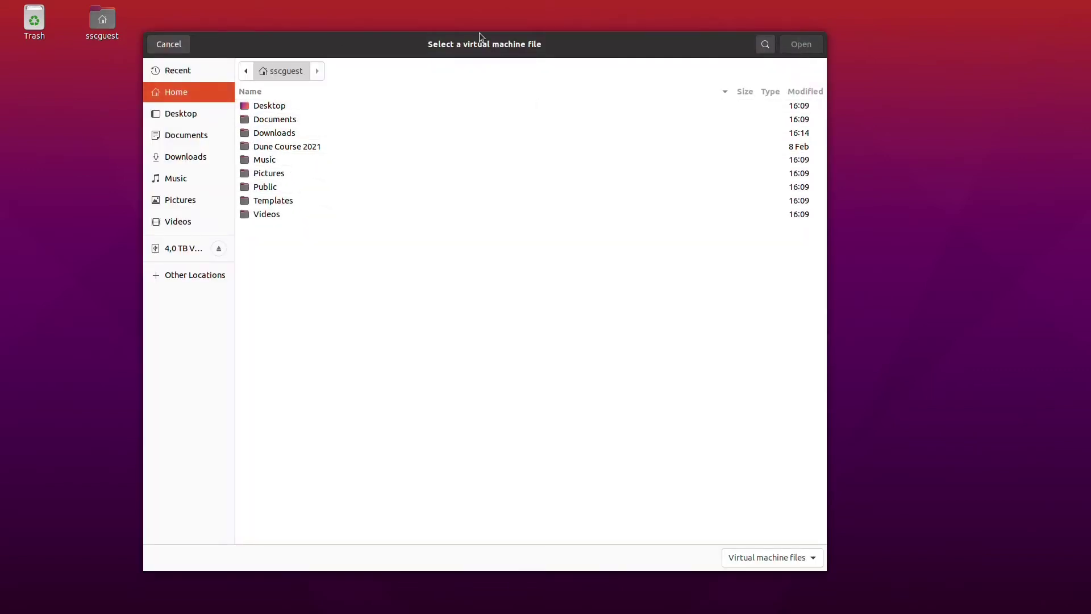
double_click(302, 147)
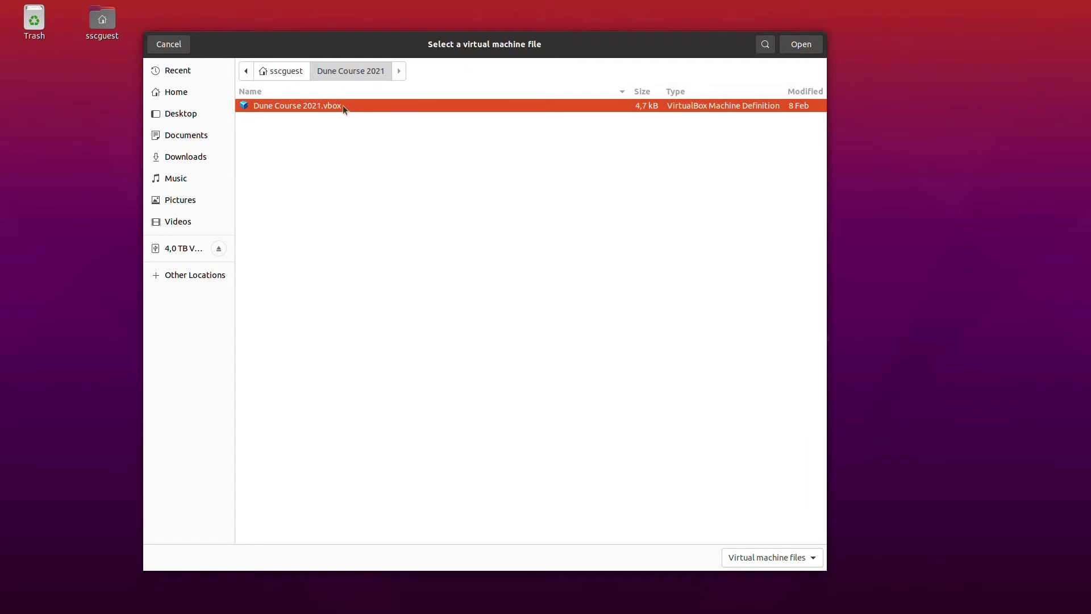
left_click(801, 45)
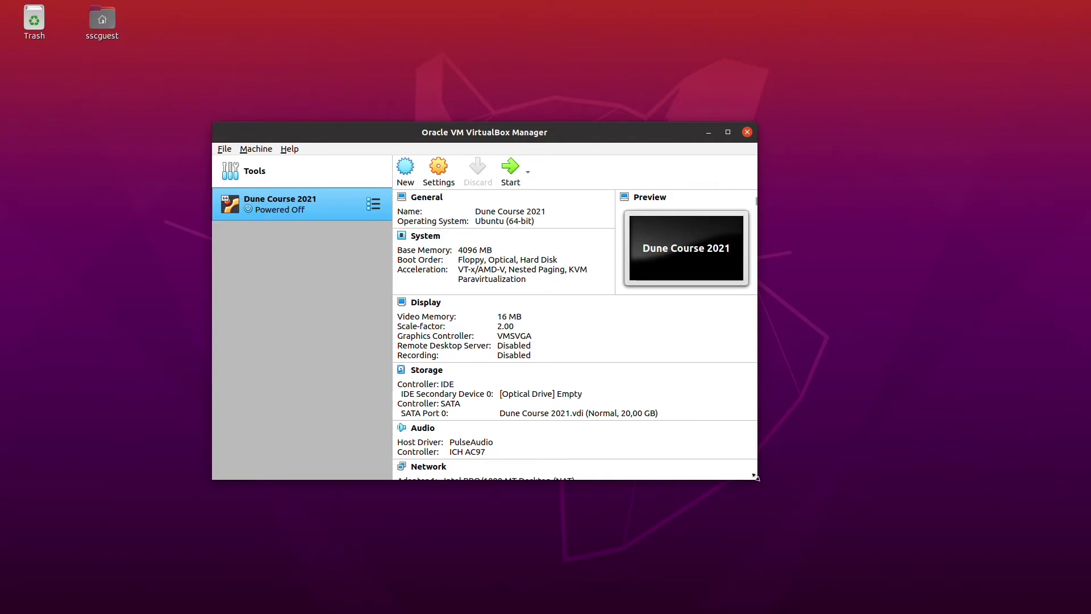
Enlarge the Manager window and shift it left and down to show all Dune Course 2021 details
left_click_drag(756, 478, 892, 555)
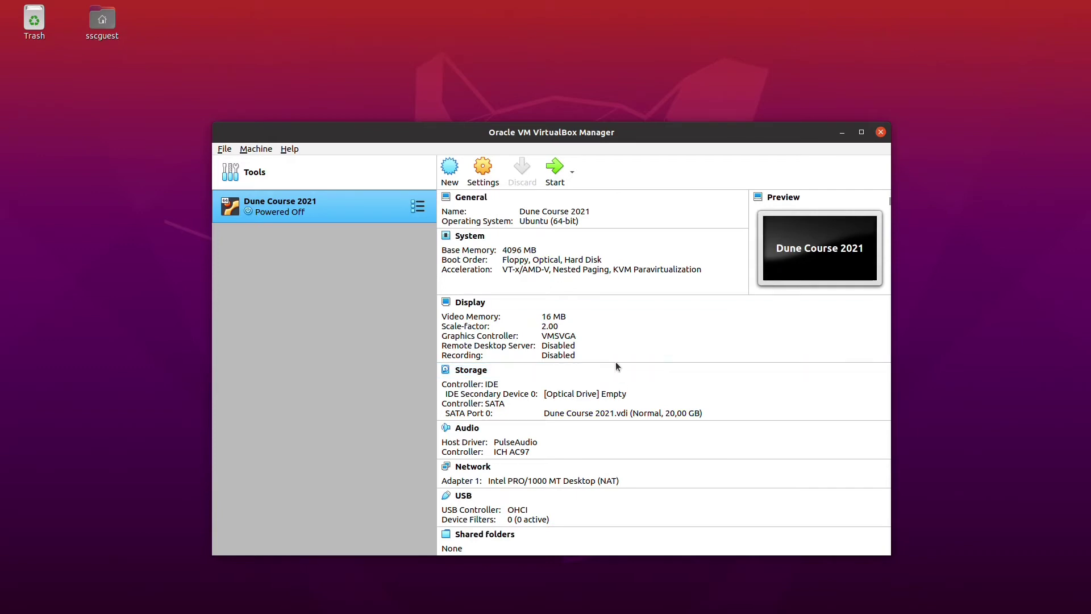
left_click_drag(521, 138, 420, 157)
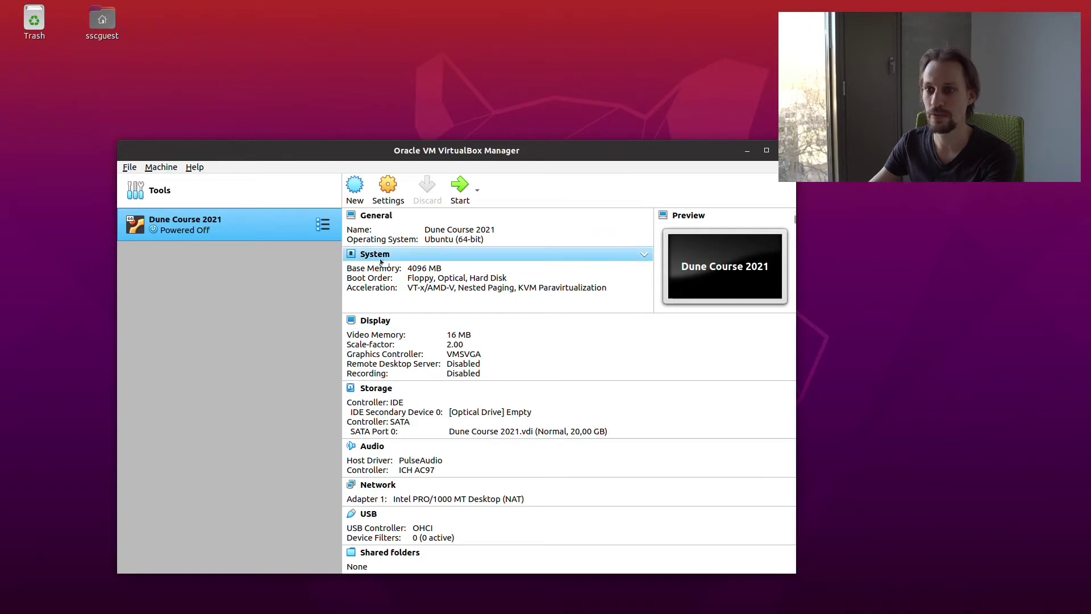
Open Dune Course 2021's Settings on the System page showing 4096 MB base memory
left_click(387, 186)
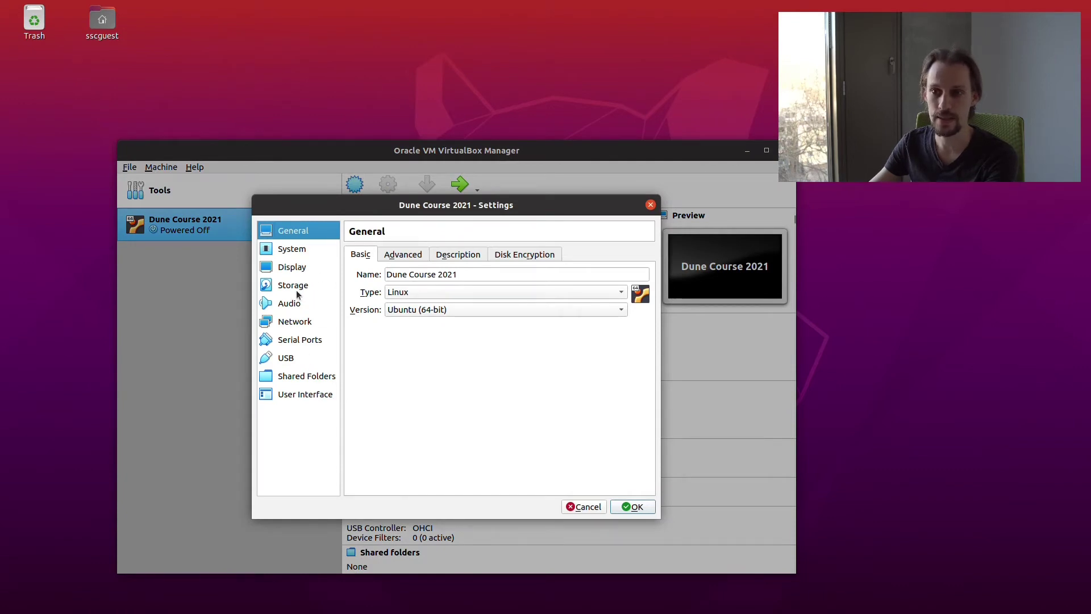
left_click(295, 251)
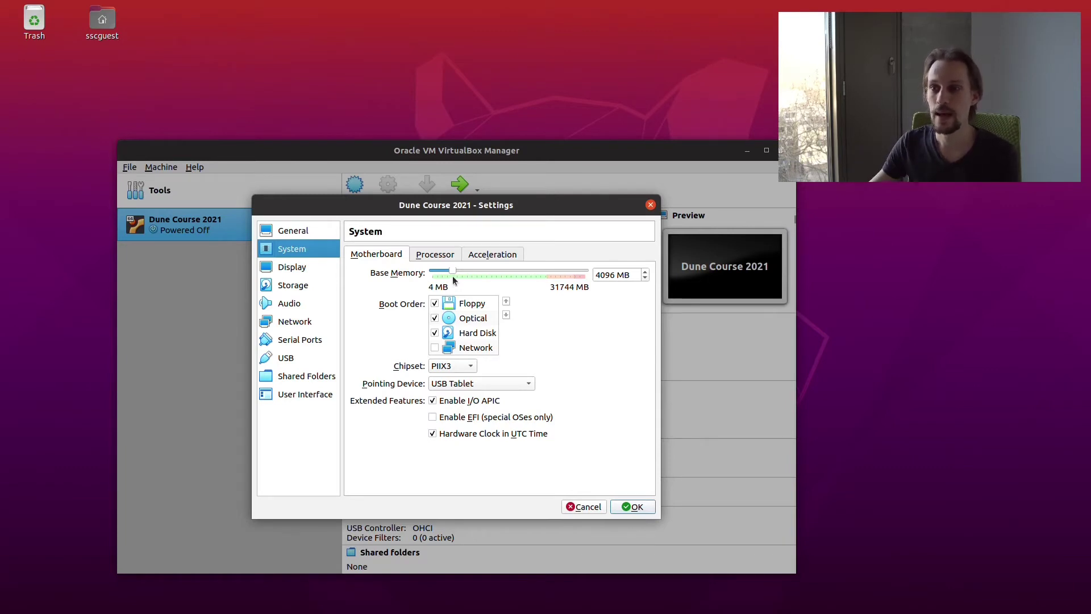
Set the Base Memory slider to 16384 MB and save the settings
left_click_drag(455, 271, 509, 277)
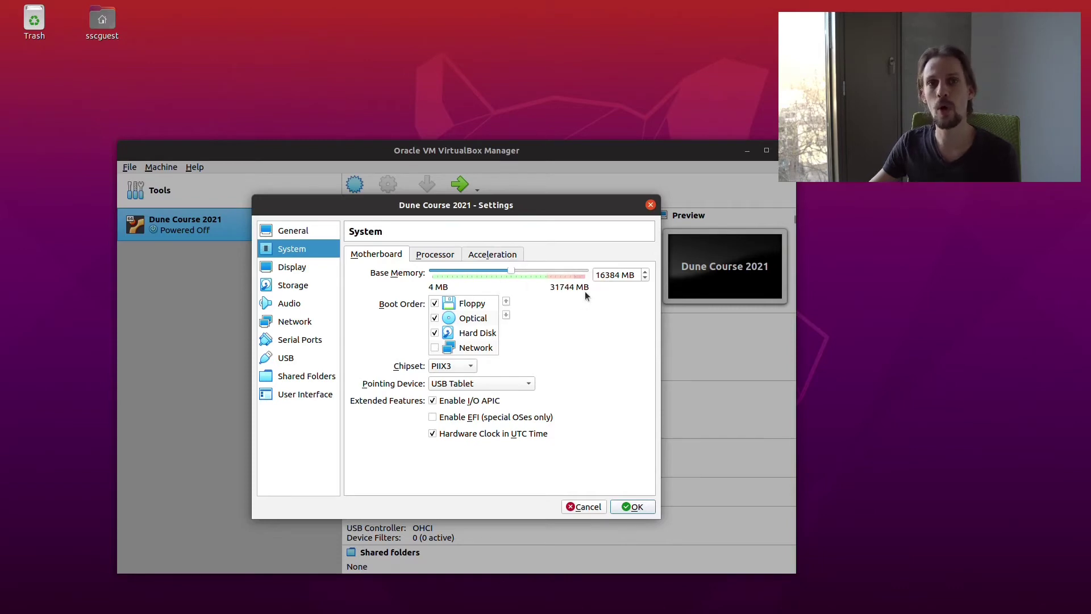
left_click(635, 506)
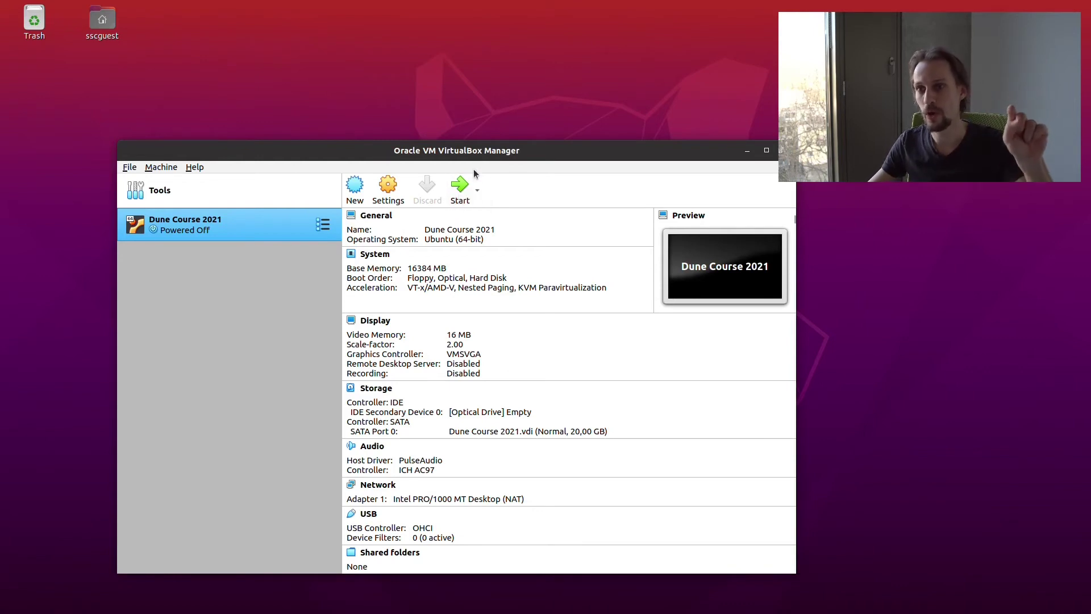
Start Dune Course 2021 and let it boot through GRUB to the Debian login screen
left_click(462, 186)
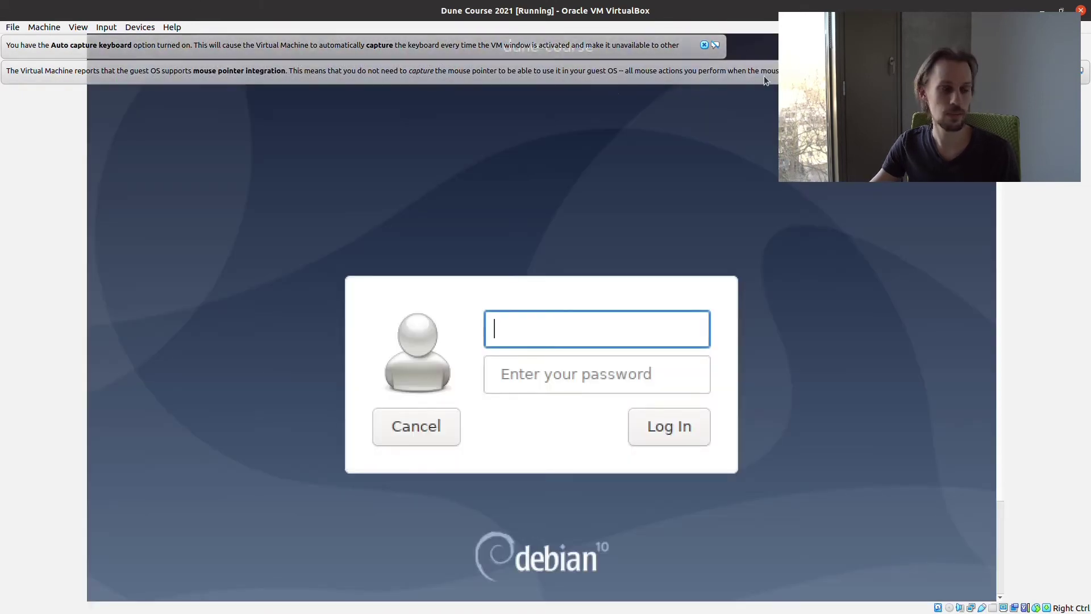
Dismiss the keyboard and mouse notices, then log in with the course username and password
left_click(704, 44)
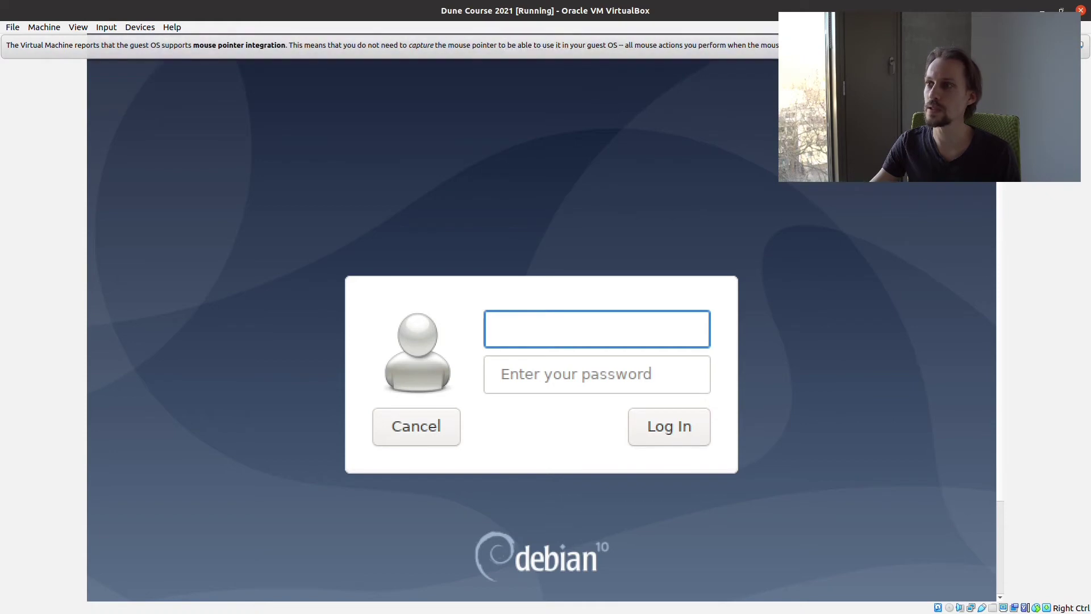
left_click(1070, 47)
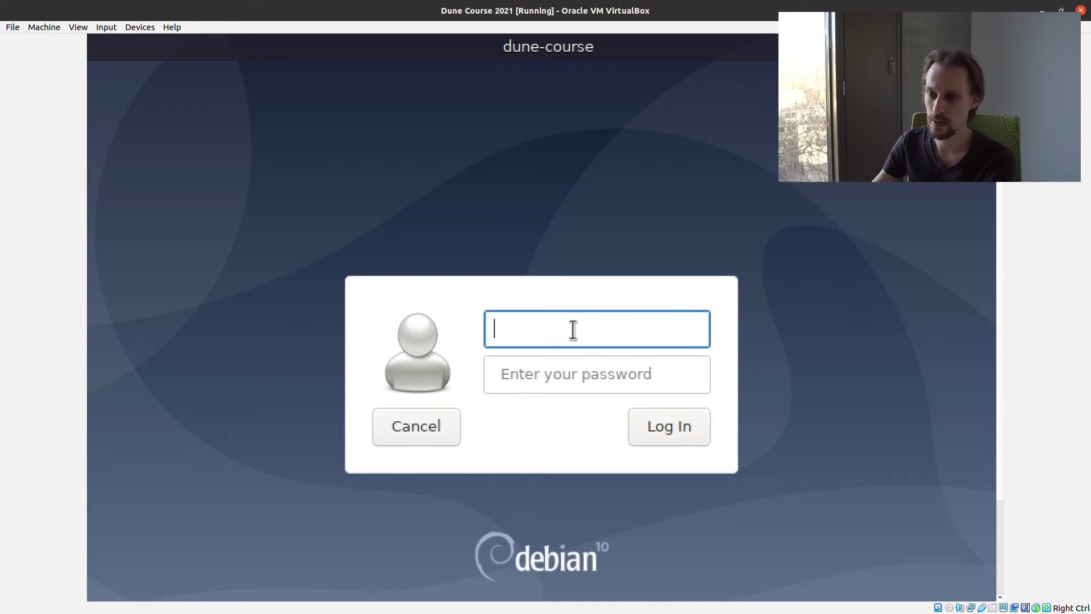
type("d")
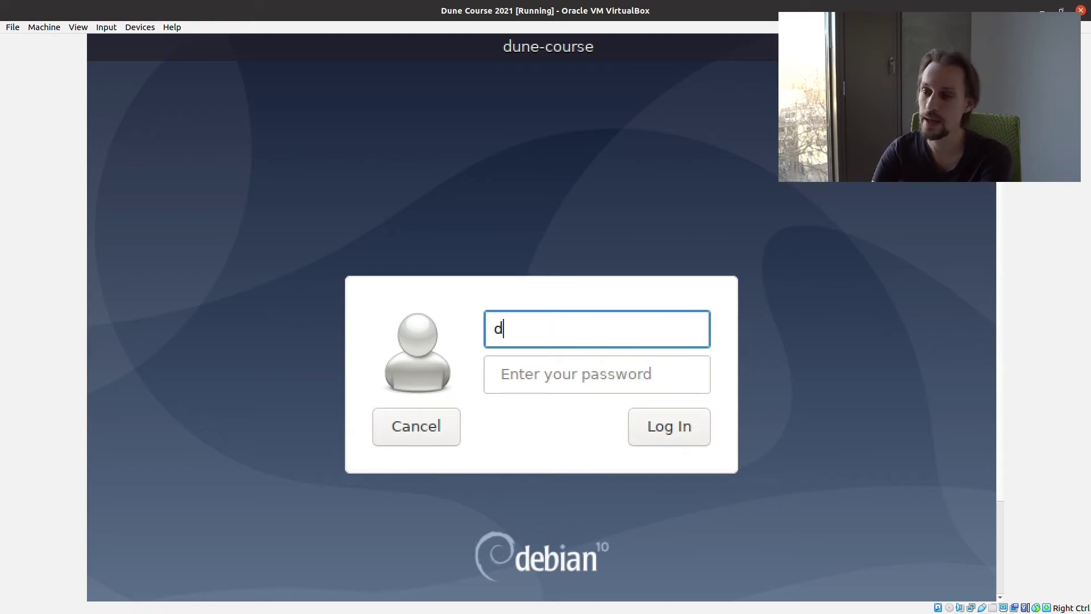
type("une")
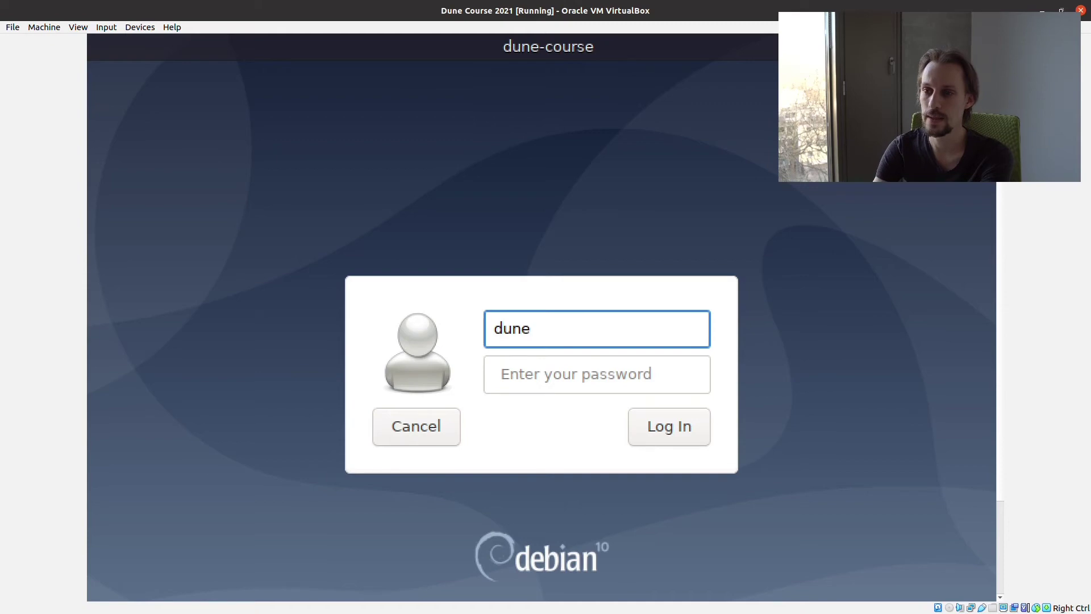
key("Tab")
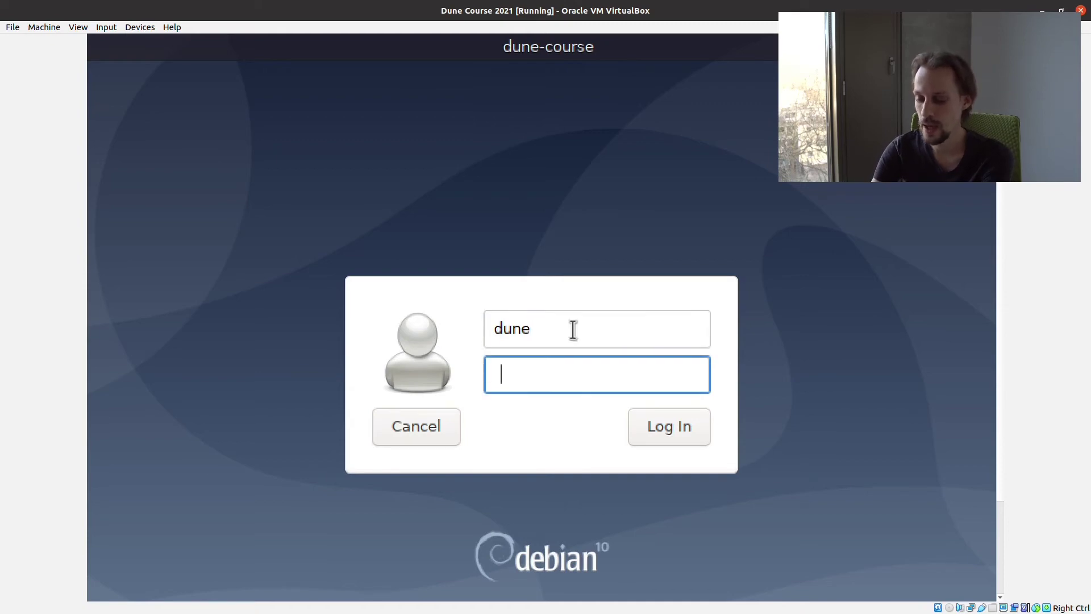
type("dune")
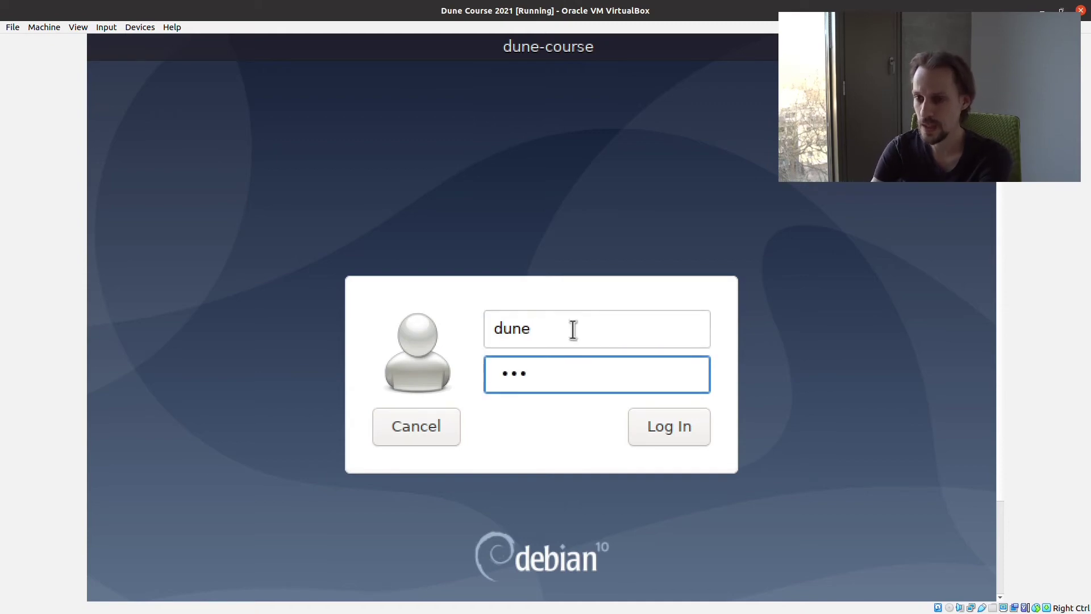
type("21")
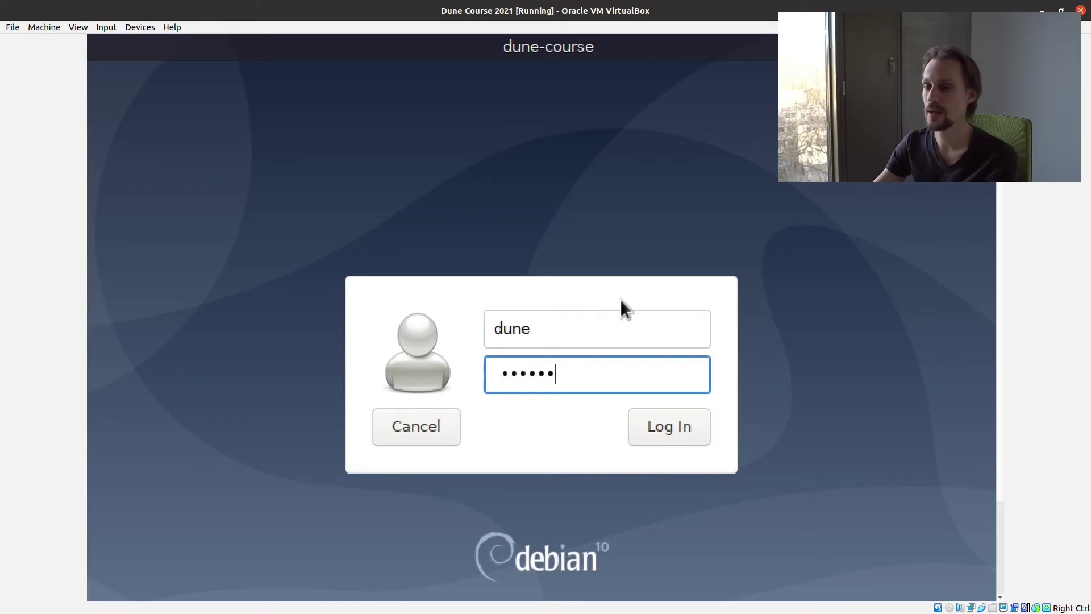
left_click(674, 438)
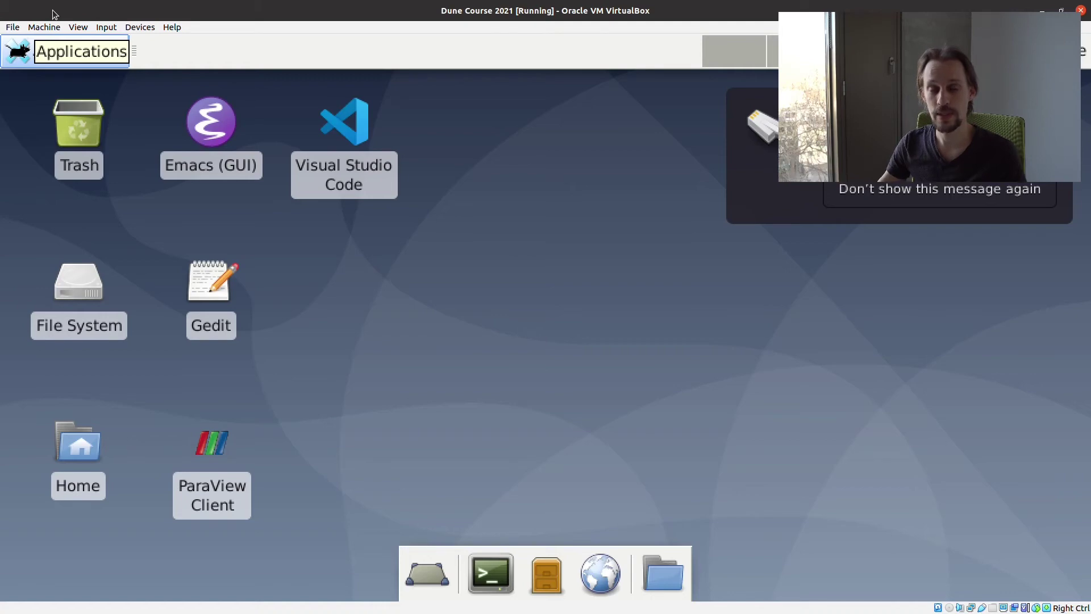
Scale Virtual Screen 1 to 100% from the View menu
left_click(48, 30)
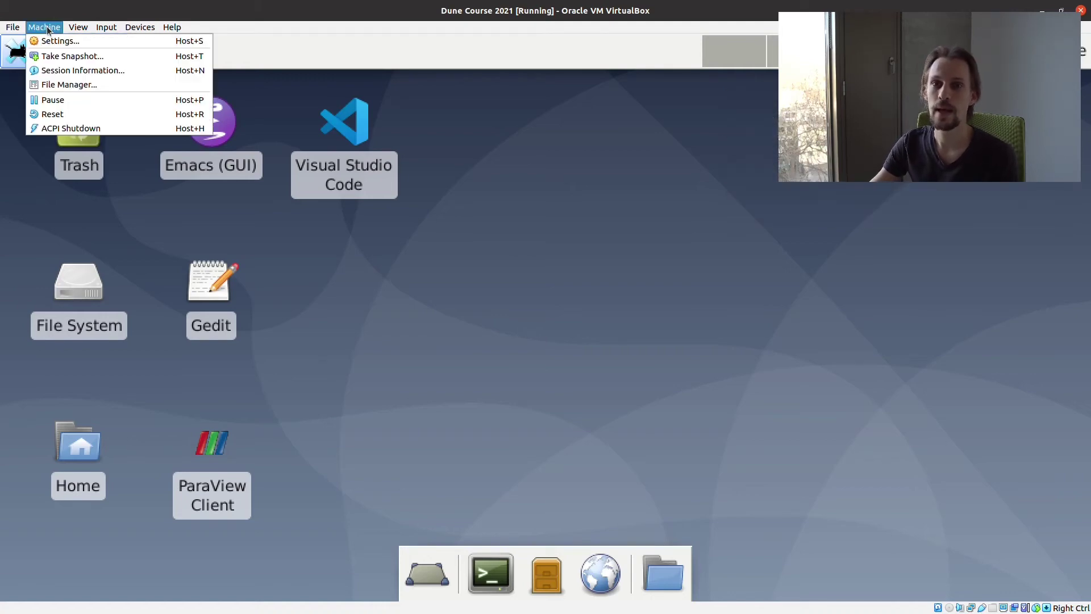
mouse_move(78, 27)
mouse_move(215, 175)
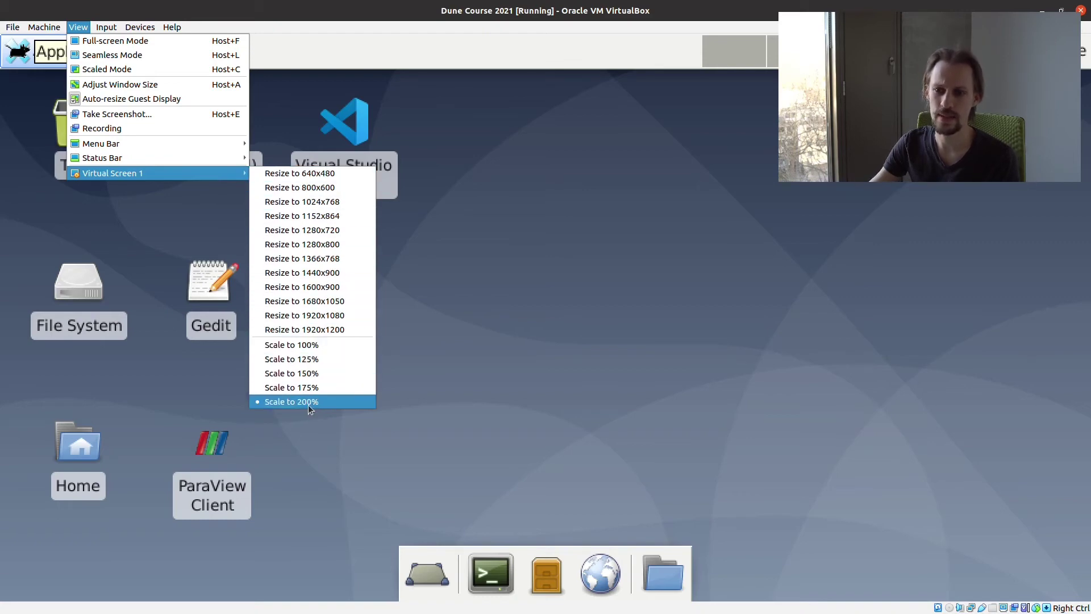
left_click(312, 347)
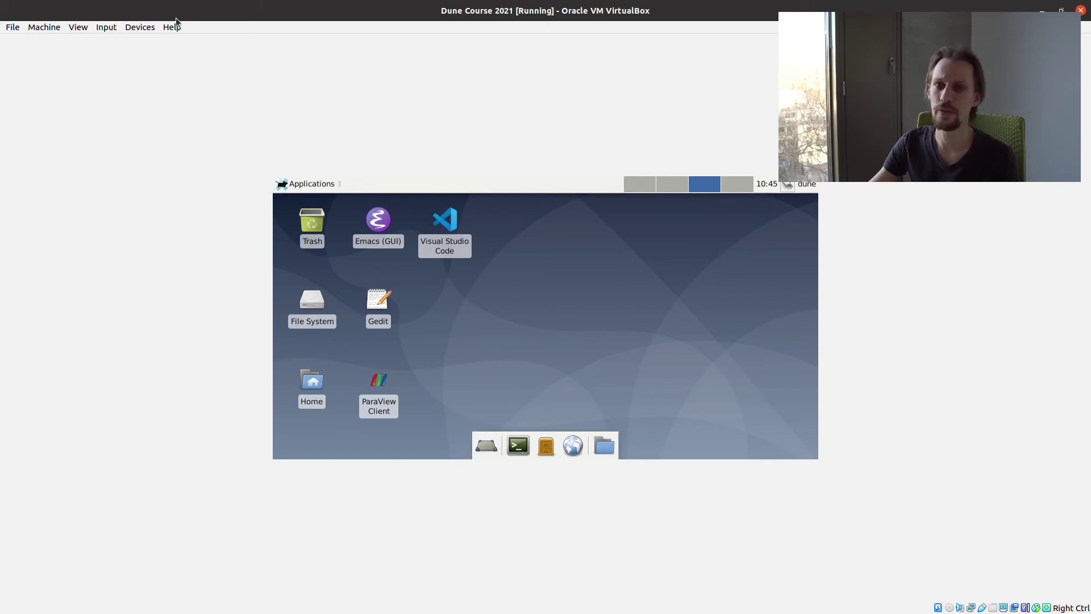
Resize Virtual Screen 1 to 1920x1080 from the View menu
left_click(78, 28)
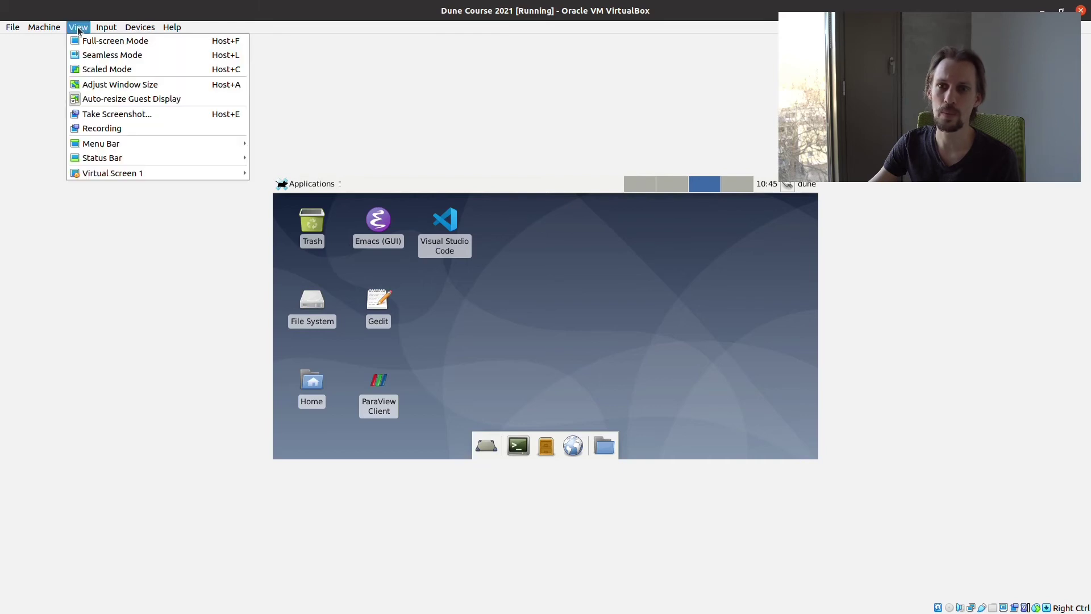
mouse_move(108, 29)
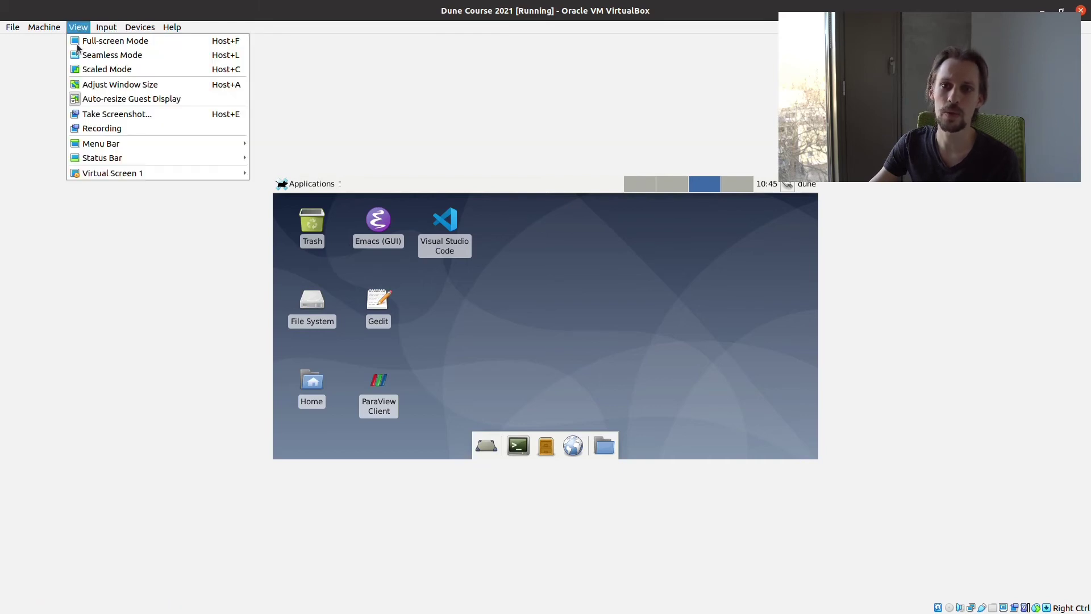
mouse_move(133, 175)
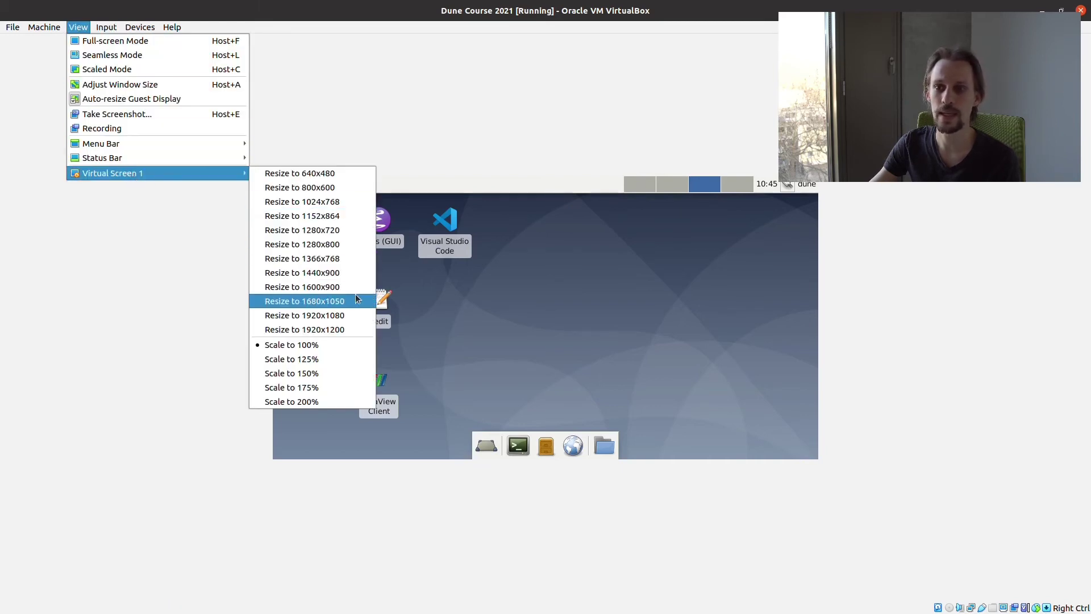
left_click(335, 316)
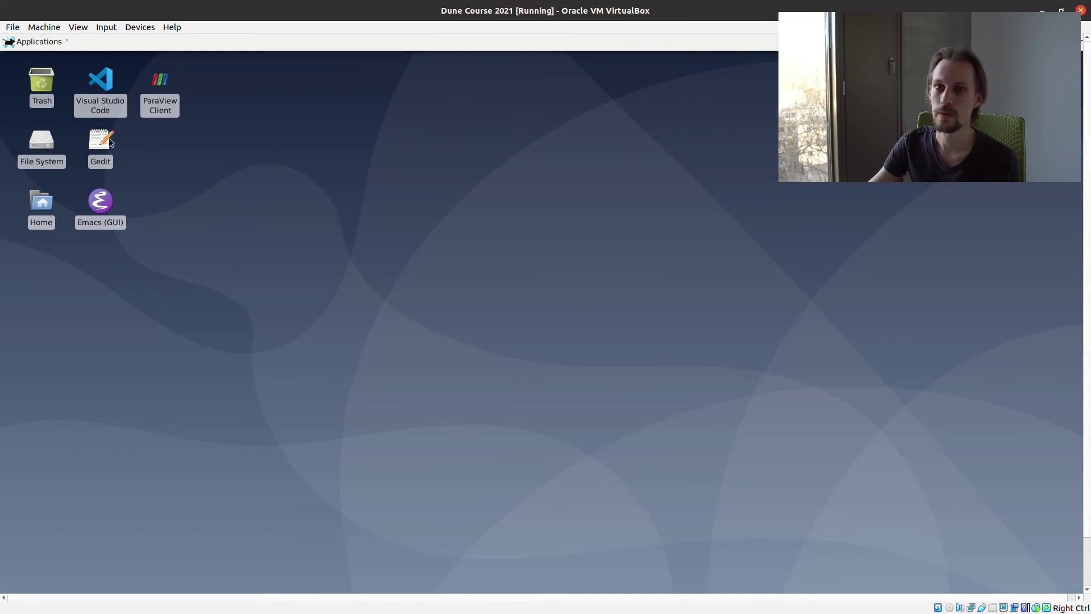
Switch the Dune Course 2021 window to full-screen mode
left_click(85, 29)
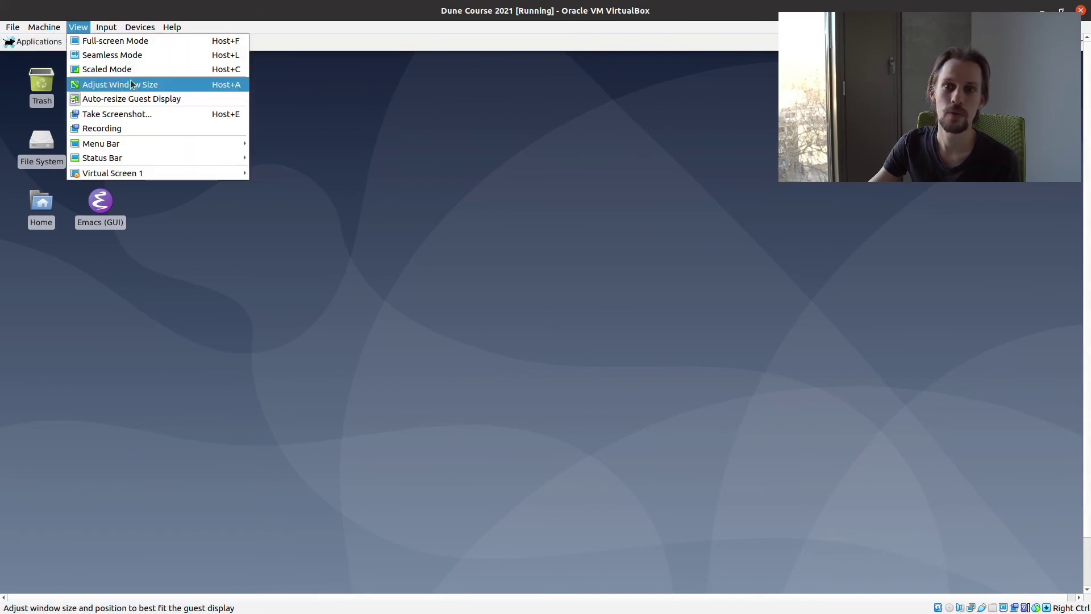
left_click(122, 42)
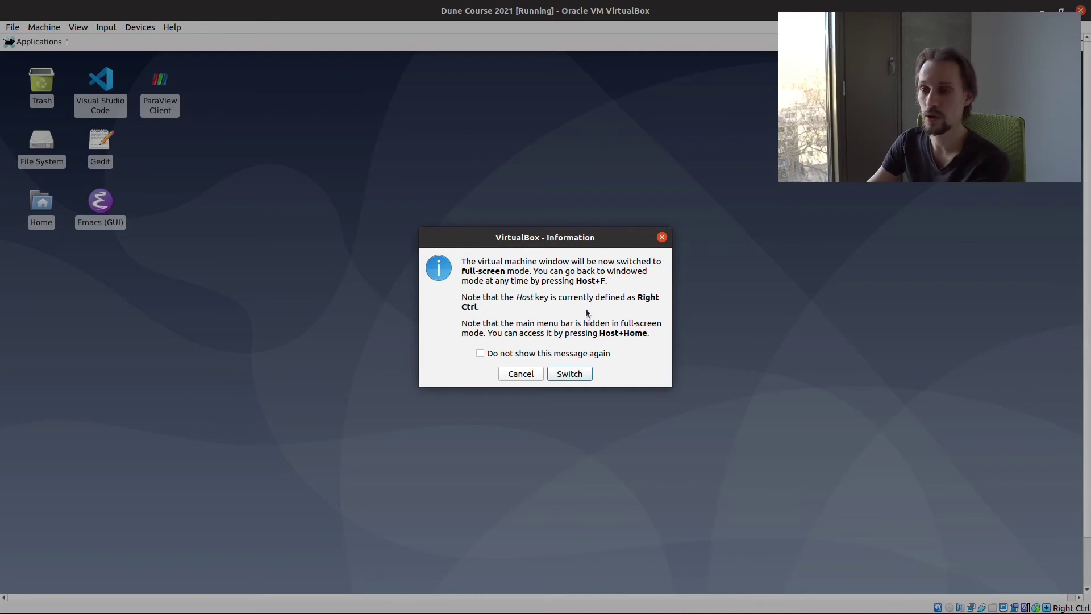
left_click(579, 375)
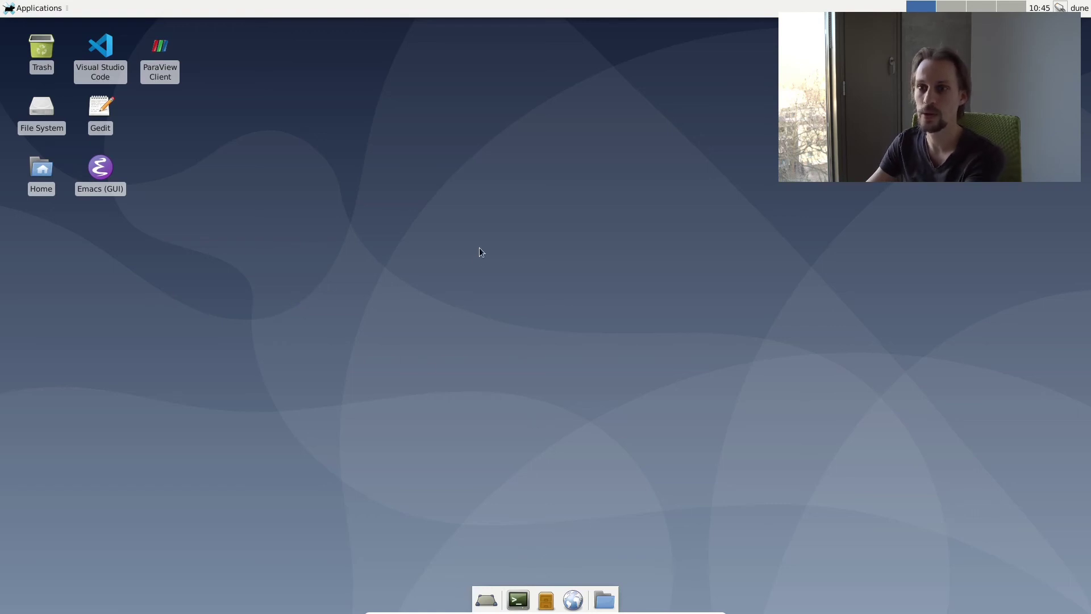
Let the guest capture the mouse and keyboard, dismissing the capture notice
left_click(502, 241)
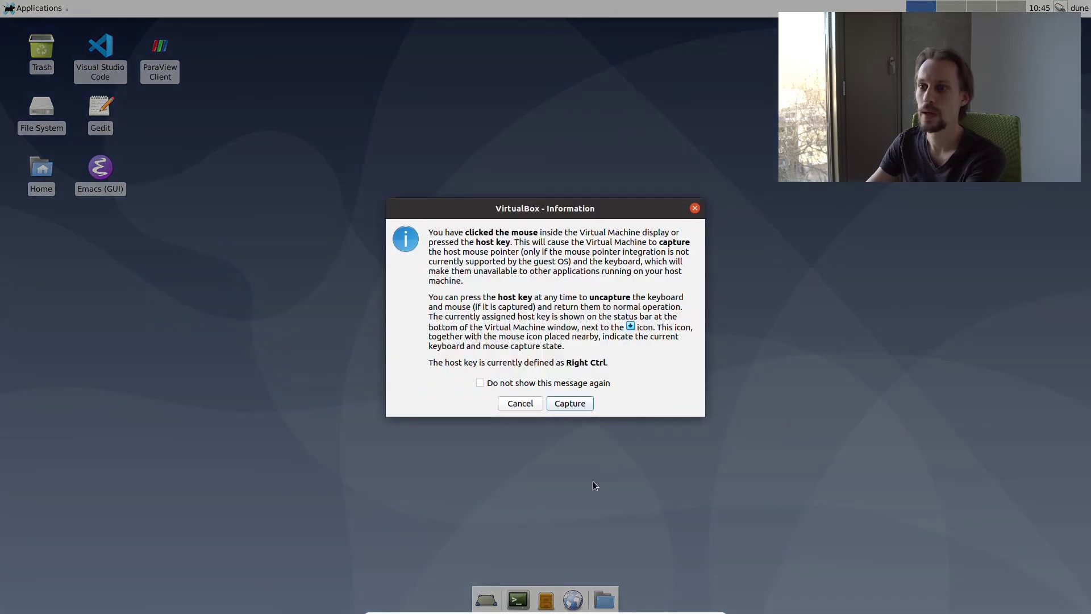
left_click(561, 404)
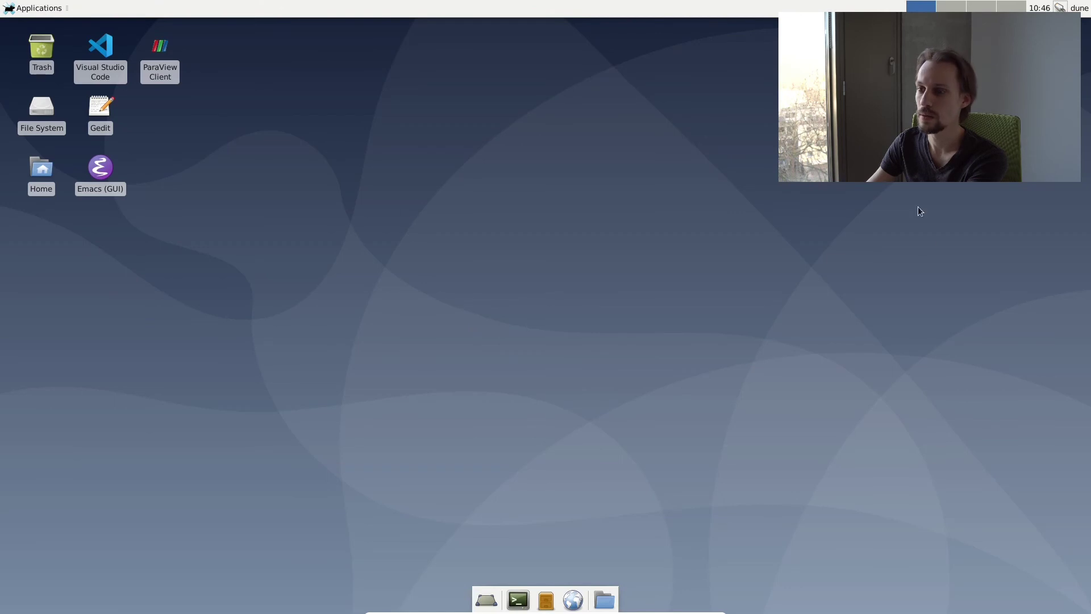
mouse_move(609, 608)
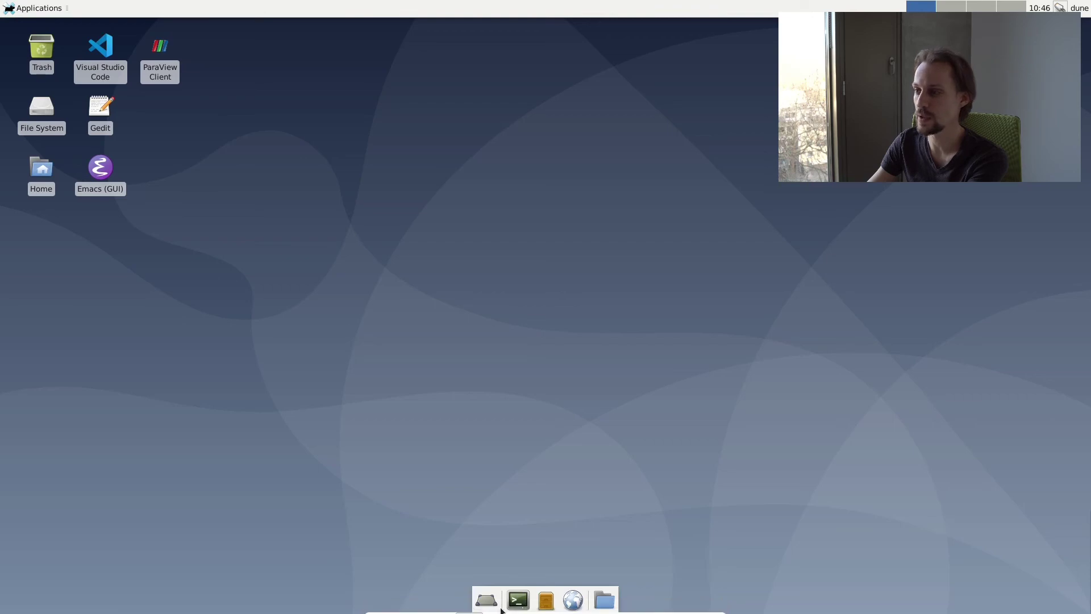
key("Control_R+f")
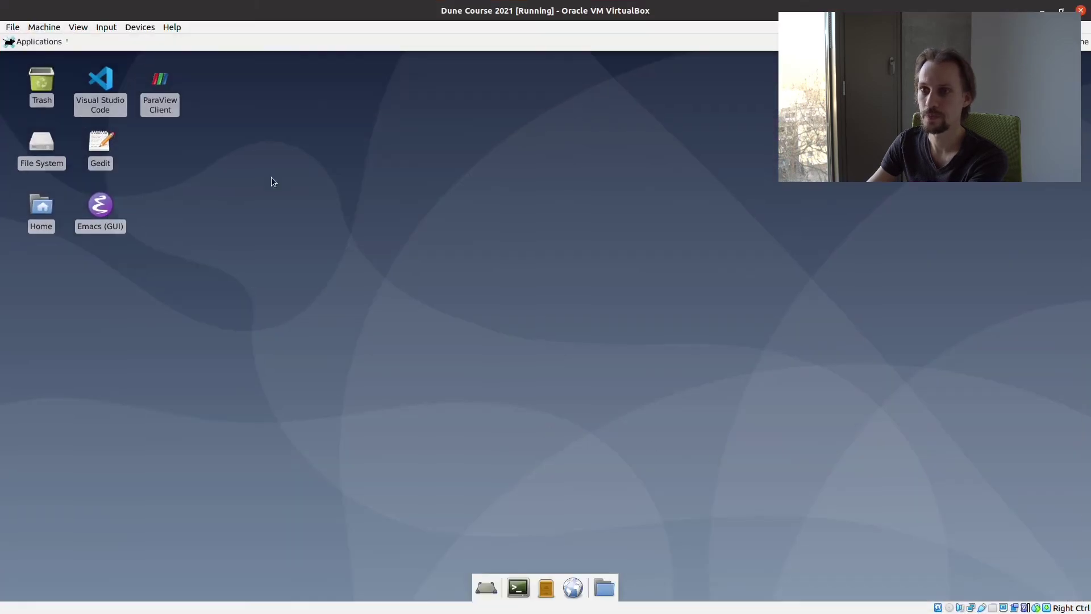
left_click_drag(540, 10, 543, 43)
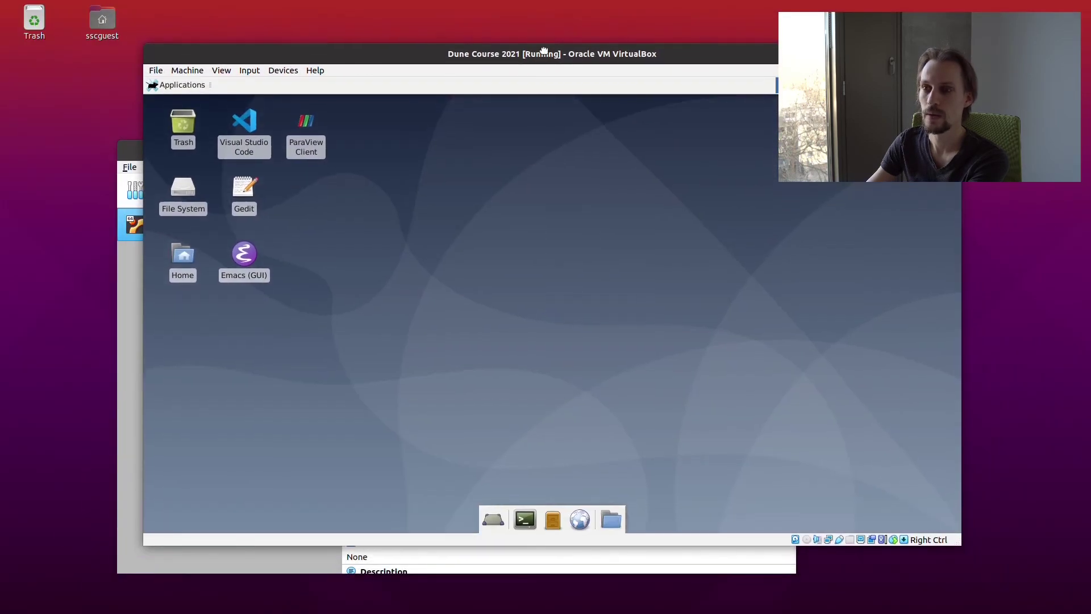
double_click(541, 42)
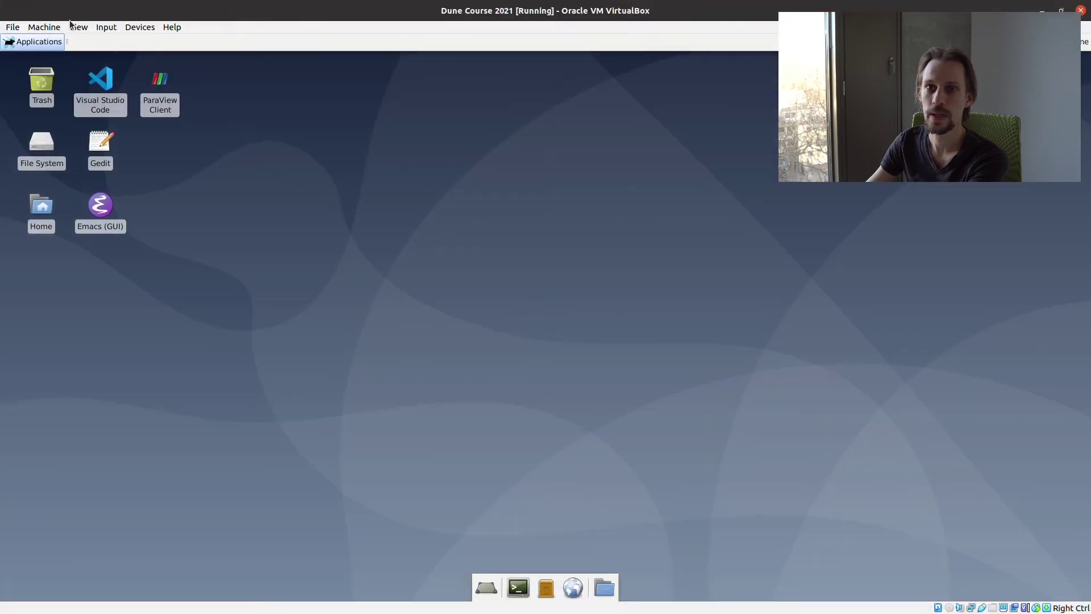
left_click(78, 27)
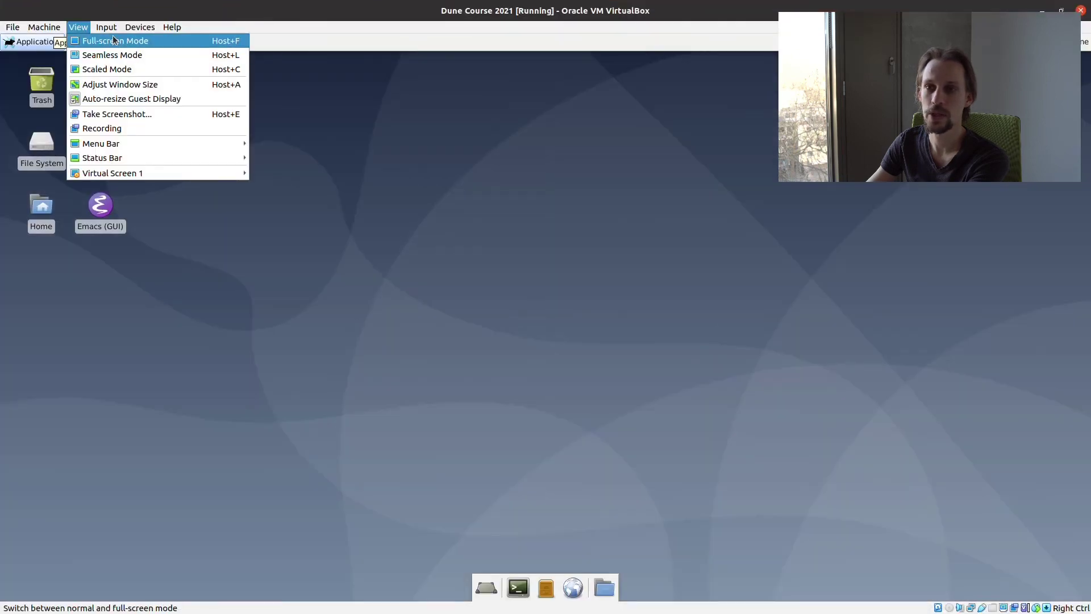
left_click(112, 37)
left_click(569, 373)
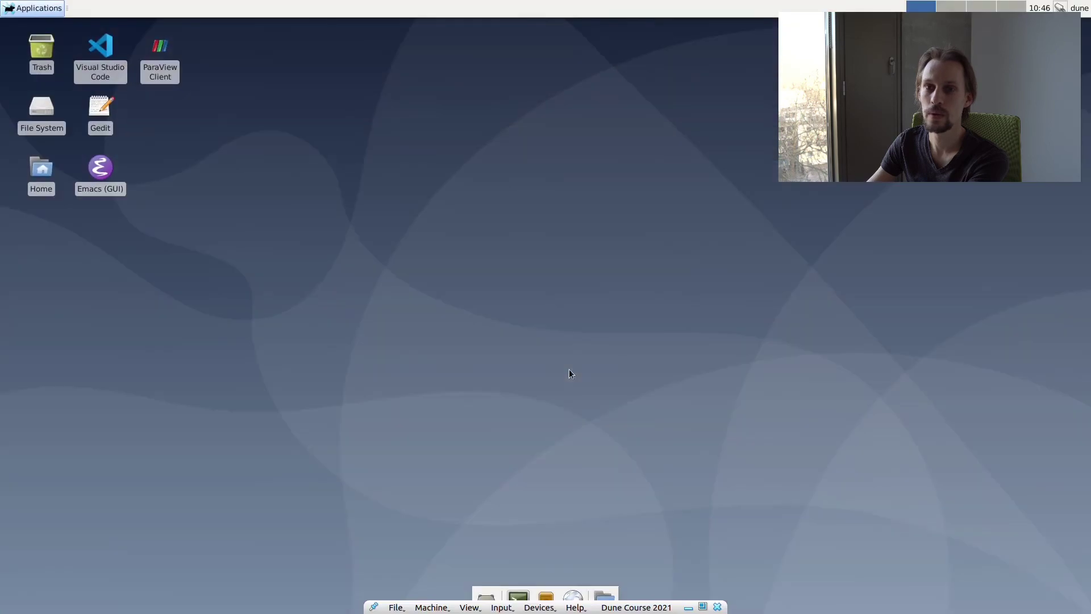